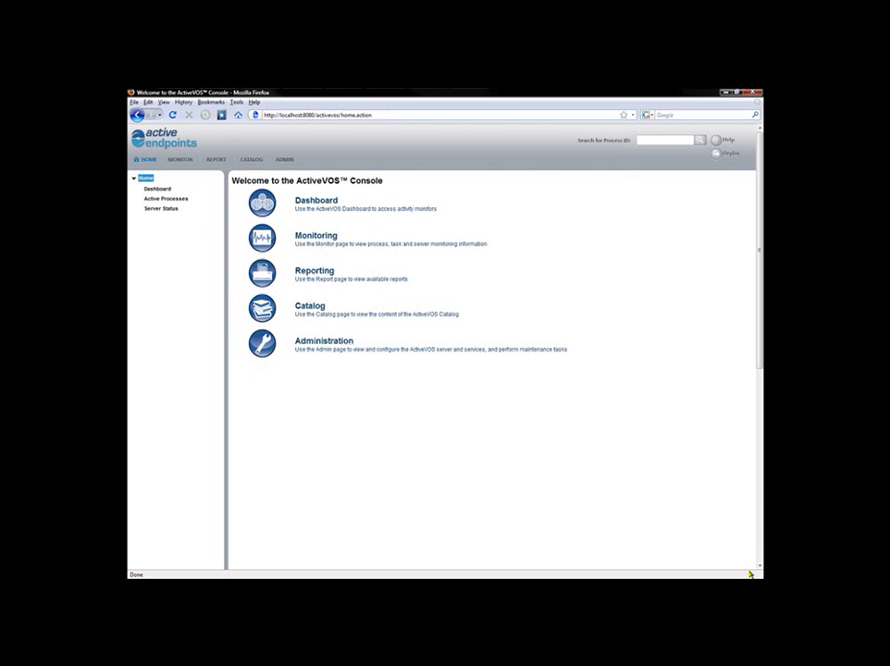
Look through the console's Monitor, Report, Catalog and Admin areas, including the catalog's process definitions and WSDL documents
{"action": "left_click", "coordinate": [179, 160]}
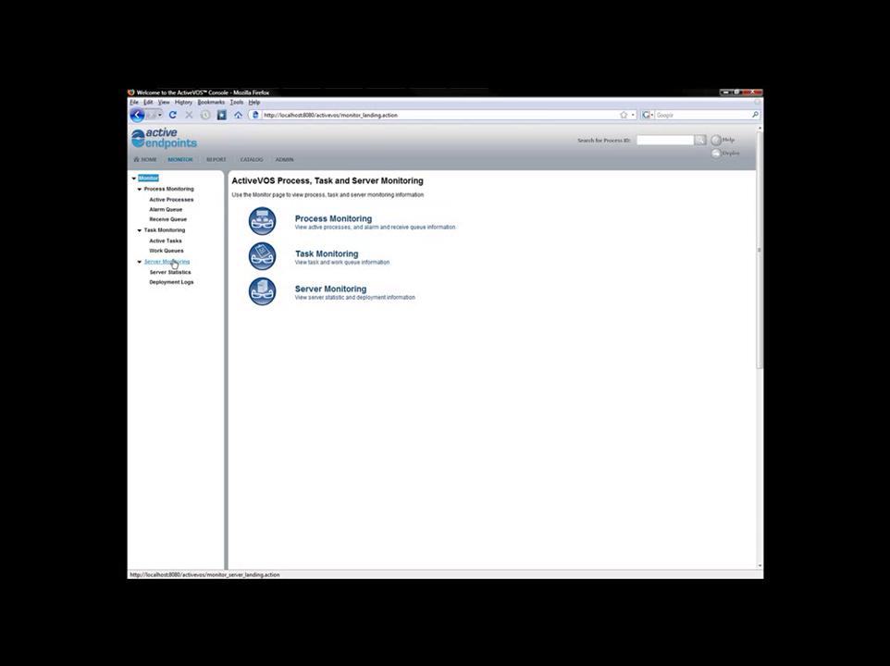
{"action": "left_click", "coordinate": [217, 160]}
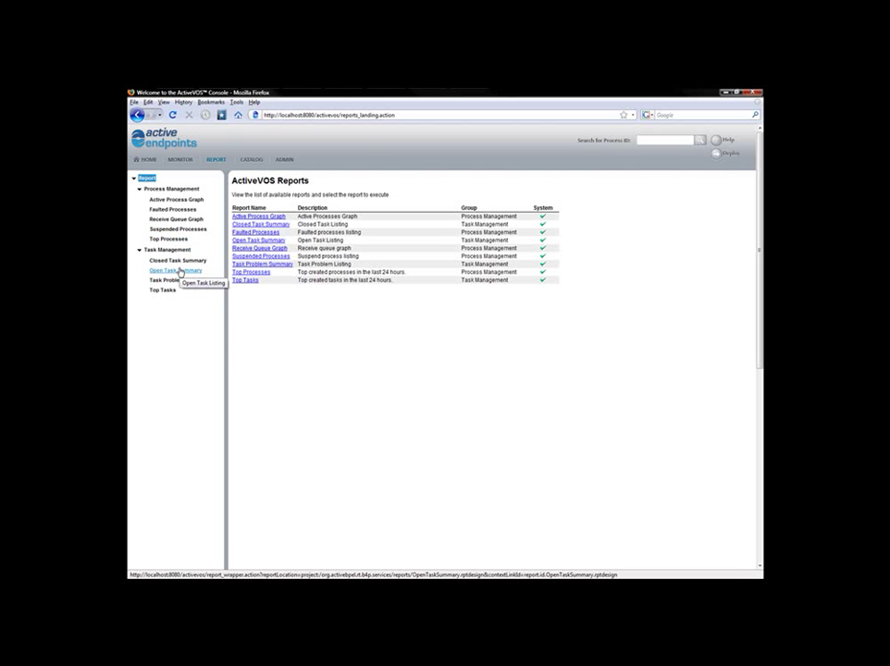
{"action": "left_click", "coordinate": [250, 162]}
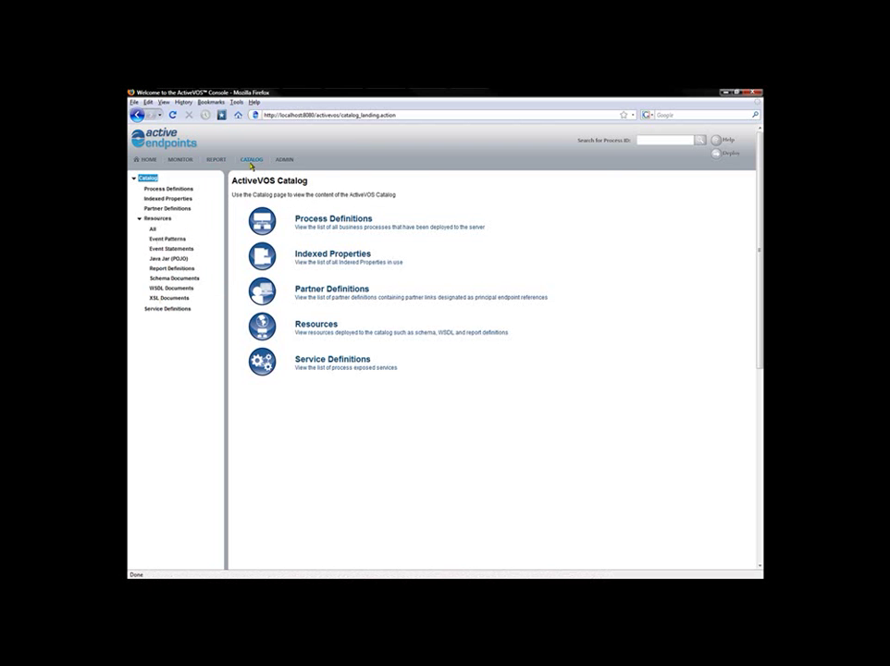
{"action": "left_click", "coordinate": [177, 191]}
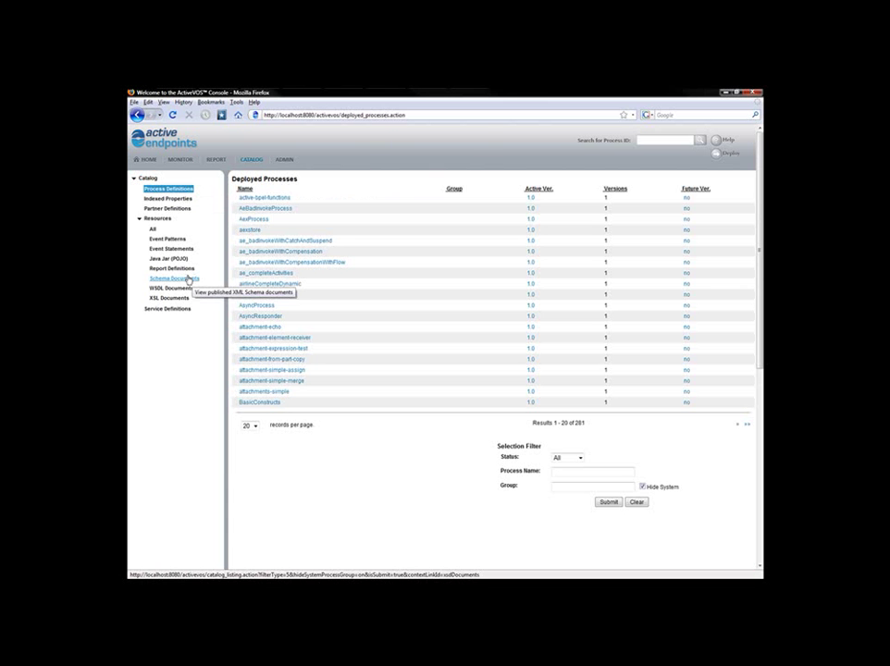
{"action": "left_click", "coordinate": [182, 290]}
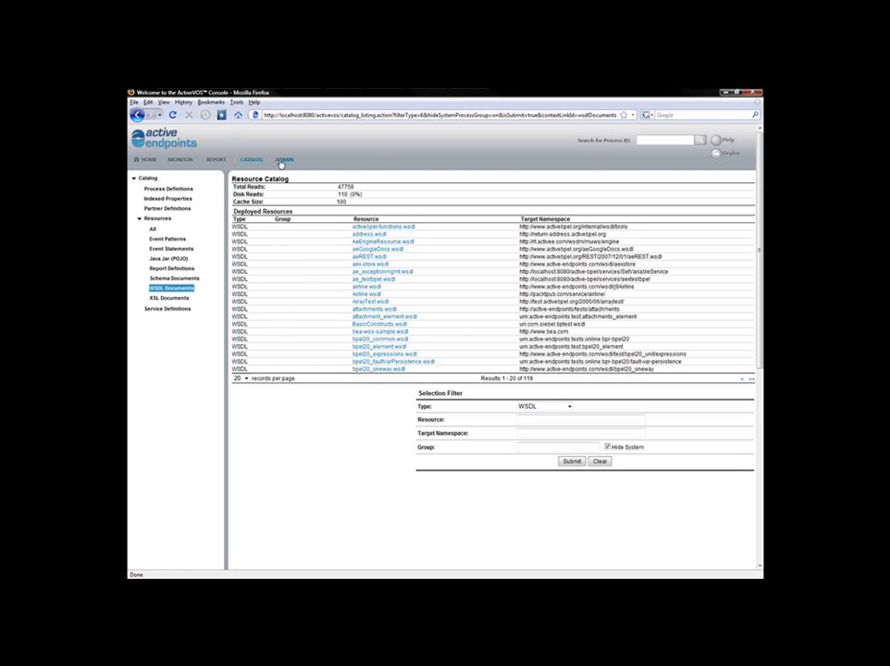
{"action": "left_click", "coordinate": [283, 161]}
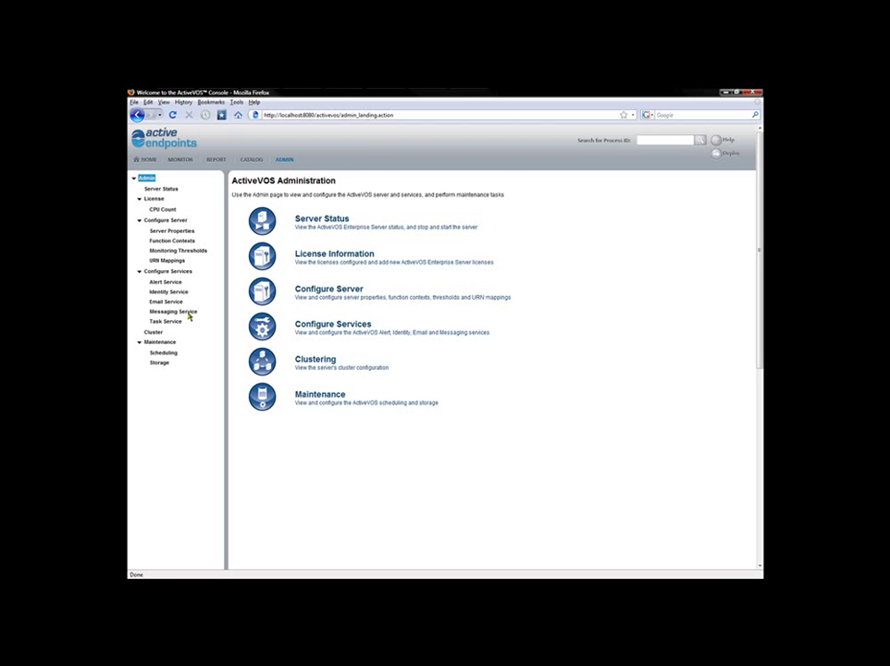
Filter the catalog's process definitions to the group demo
{"action": "left_click", "coordinate": [253, 160]}
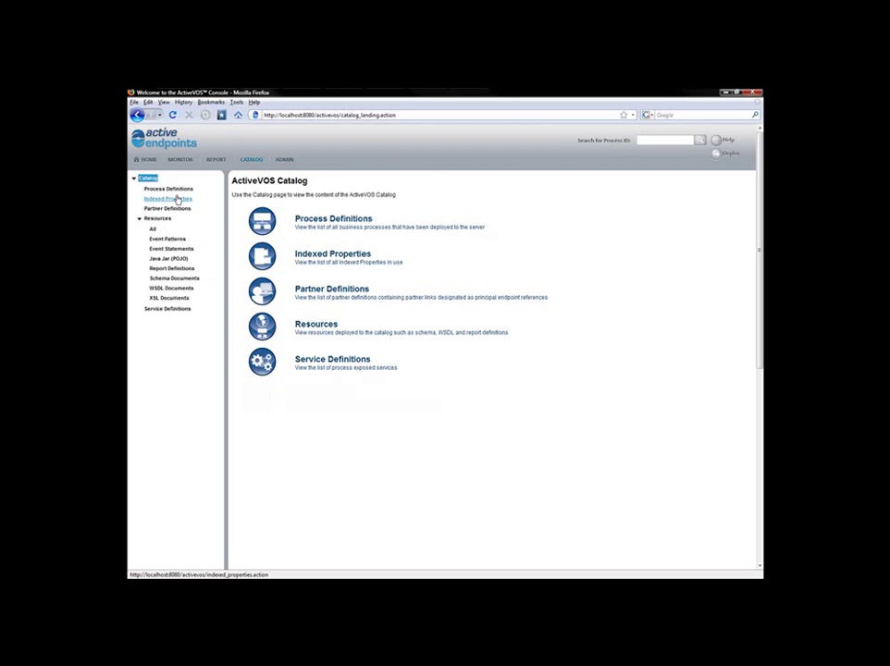
{"action": "left_click", "coordinate": [173, 191]}
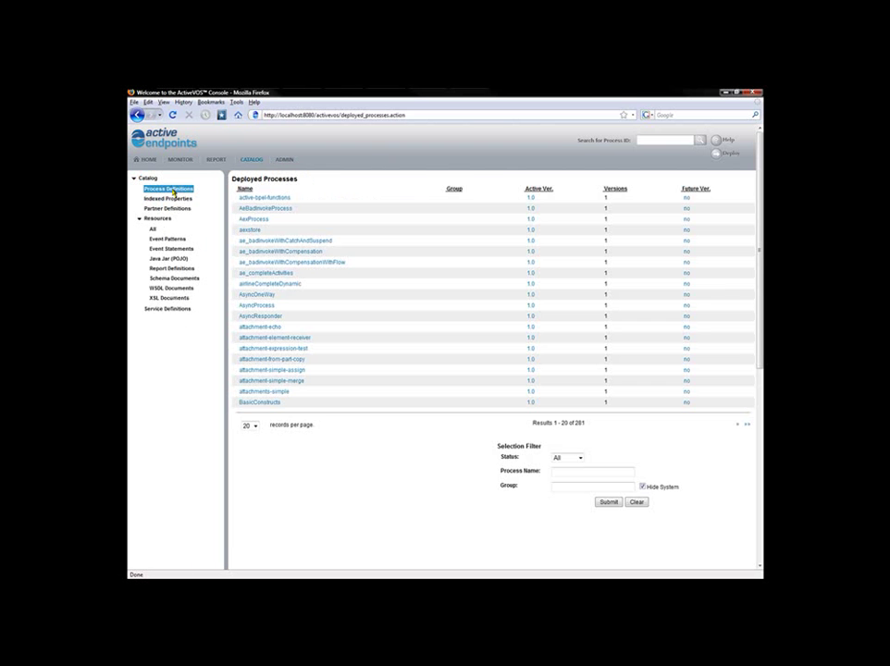
{"action": "double_click", "coordinate": [571, 486]}
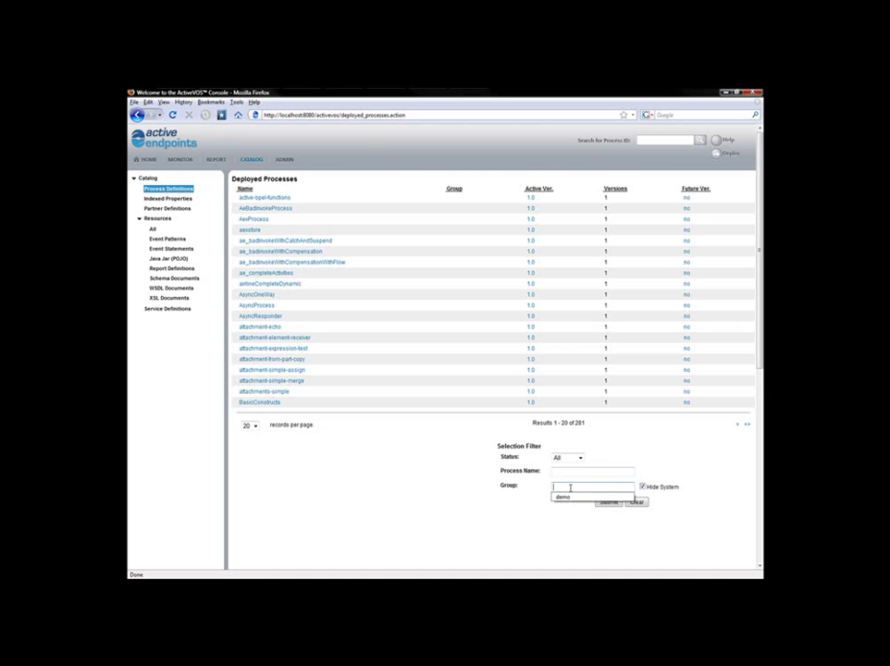
{"action": "left_click", "coordinate": [572, 497]}
{"action": "left_click", "coordinate": [610, 502]}
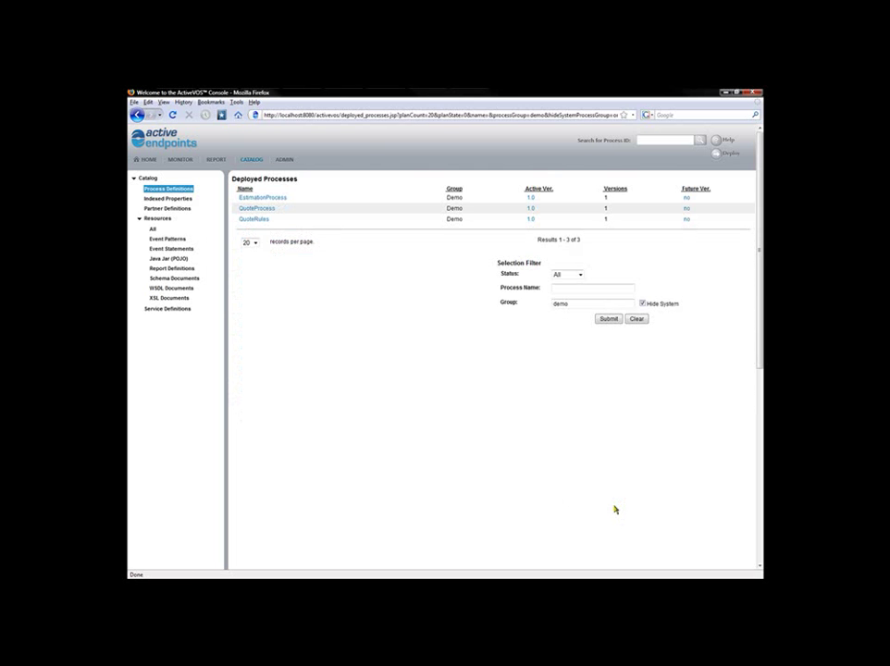
Examine the process graph of QuoteProcess from its version detail and close it, and view the catalog's indexed properties
{"action": "left_click", "coordinate": [262, 209]}
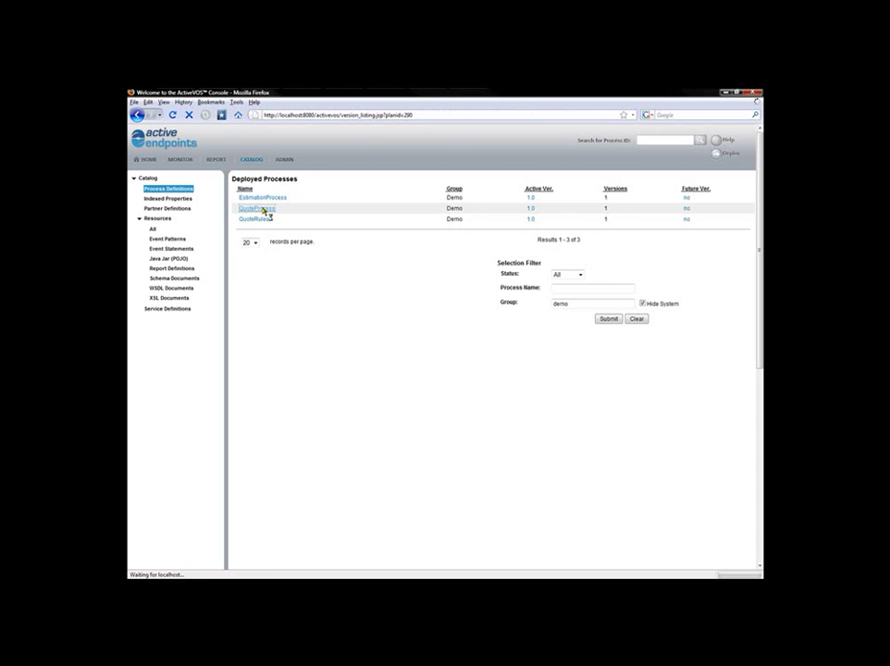
{"action": "left_click", "coordinate": [238, 229]}
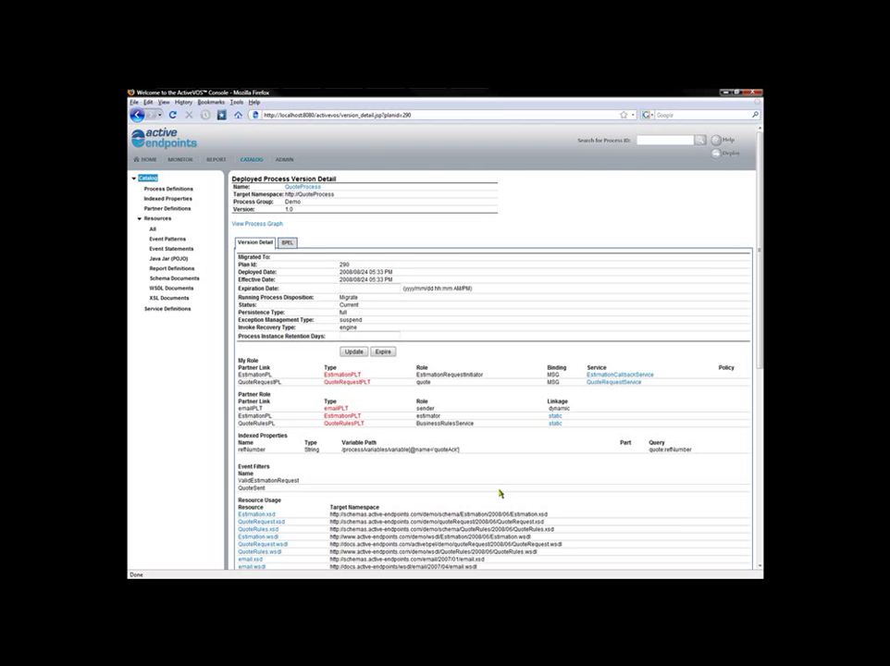
{"action": "left_click", "coordinate": [257, 225]}
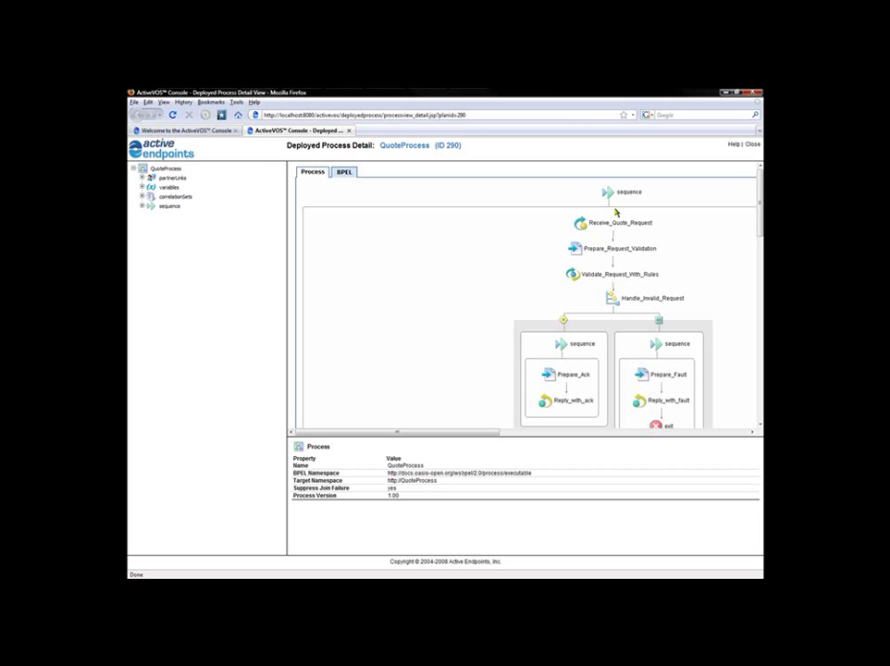
{"action": "left_click_drag", "start_coordinate": [762, 207], "coordinate": [758, 318]}
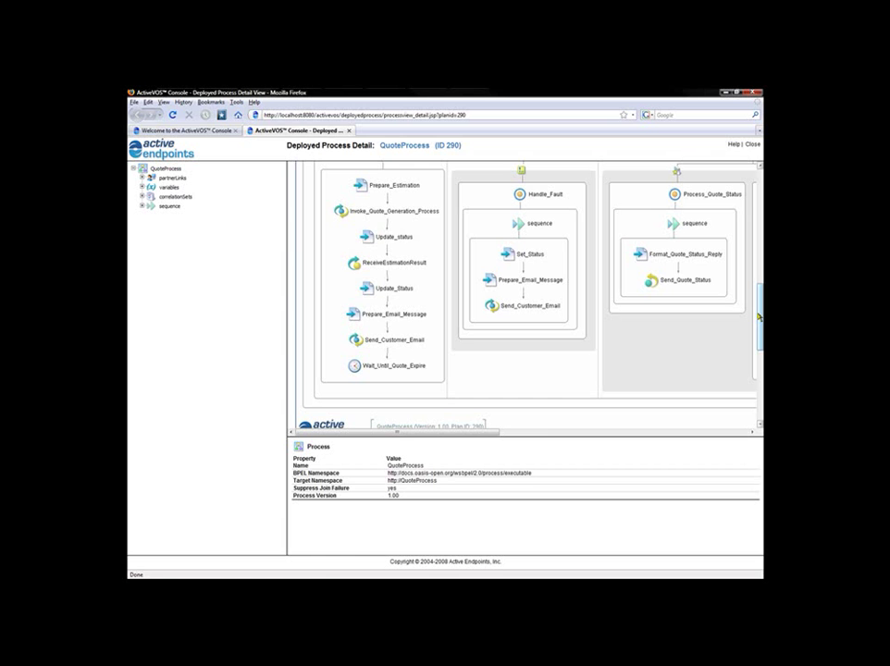
{"action": "left_click", "coordinate": [348, 130]}
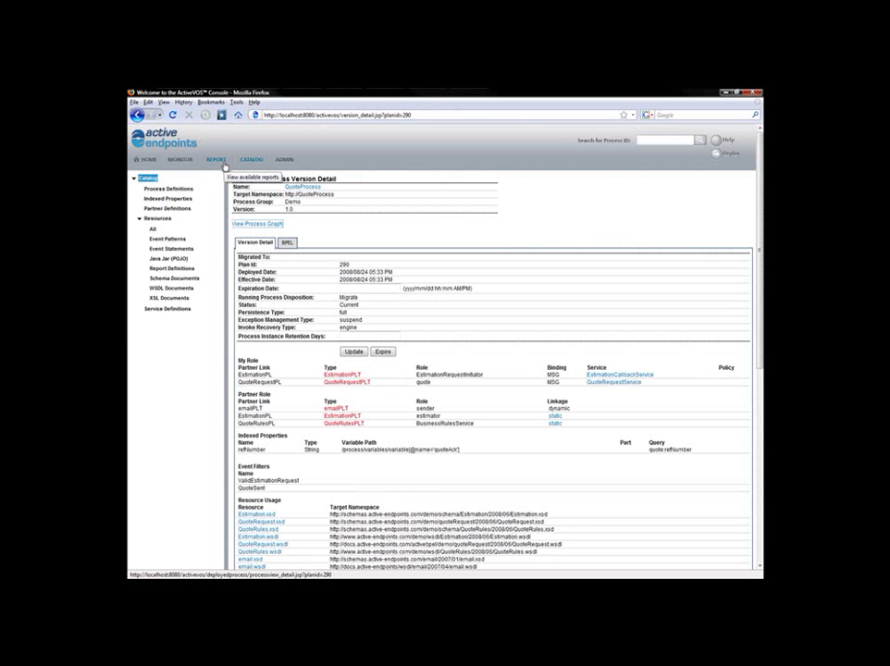
{"action": "left_click", "coordinate": [153, 199]}
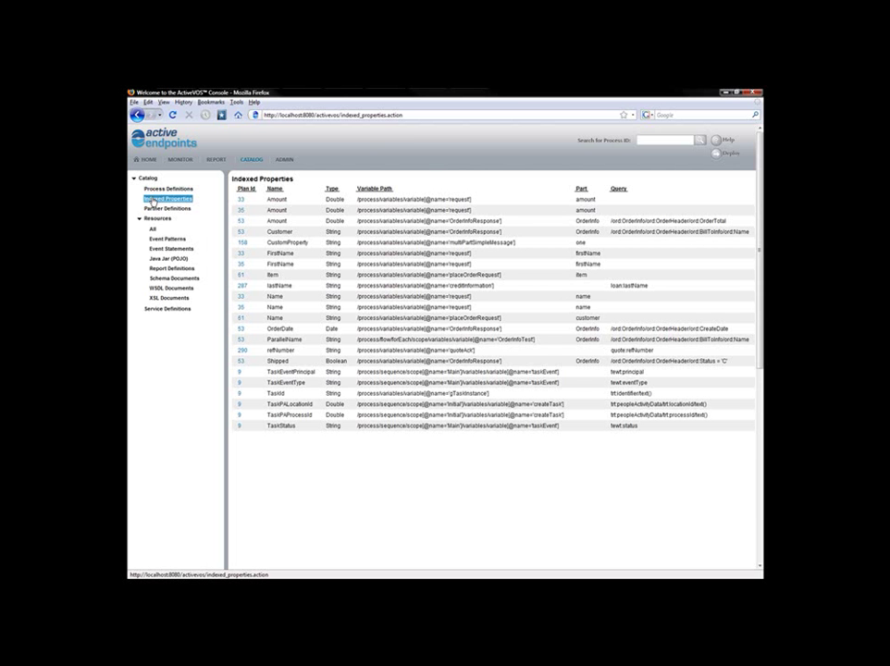
From the Open Task Summary report, open claimed Init_Estimation_Human_Task 540 and start the task
{"action": "left_click", "coordinate": [216, 162]}
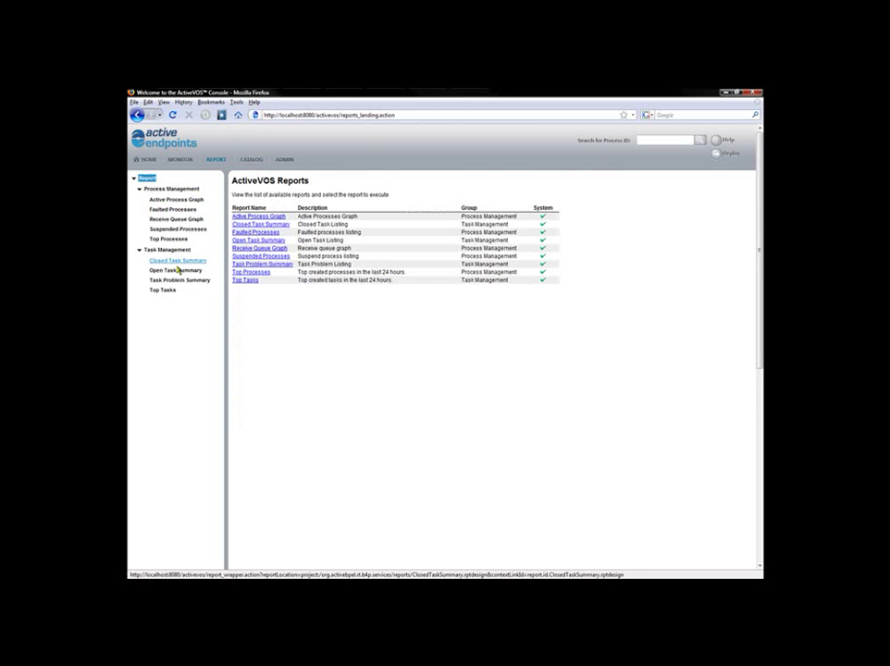
{"action": "left_click", "coordinate": [176, 271]}
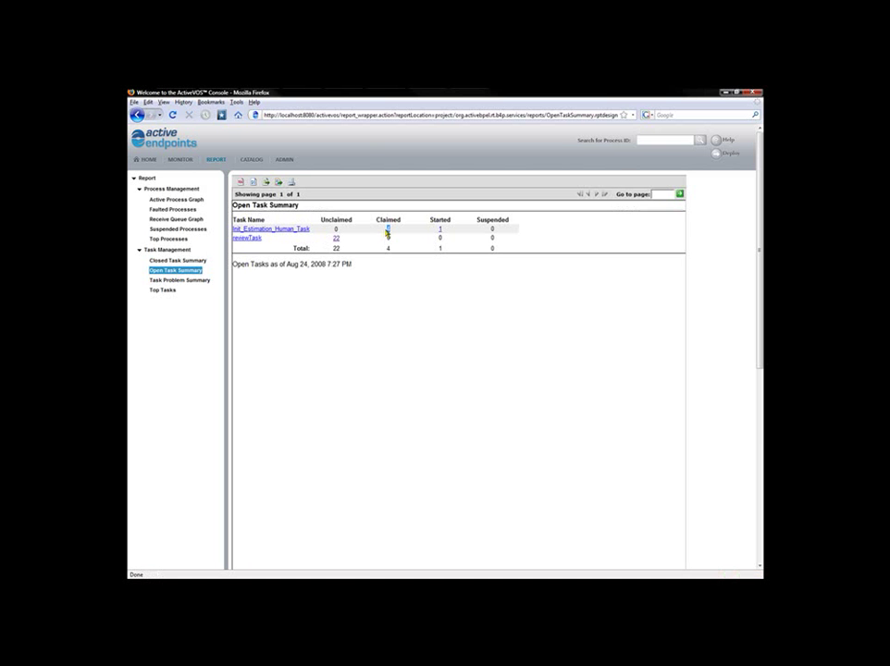
{"action": "left_click", "coordinate": [388, 231]}
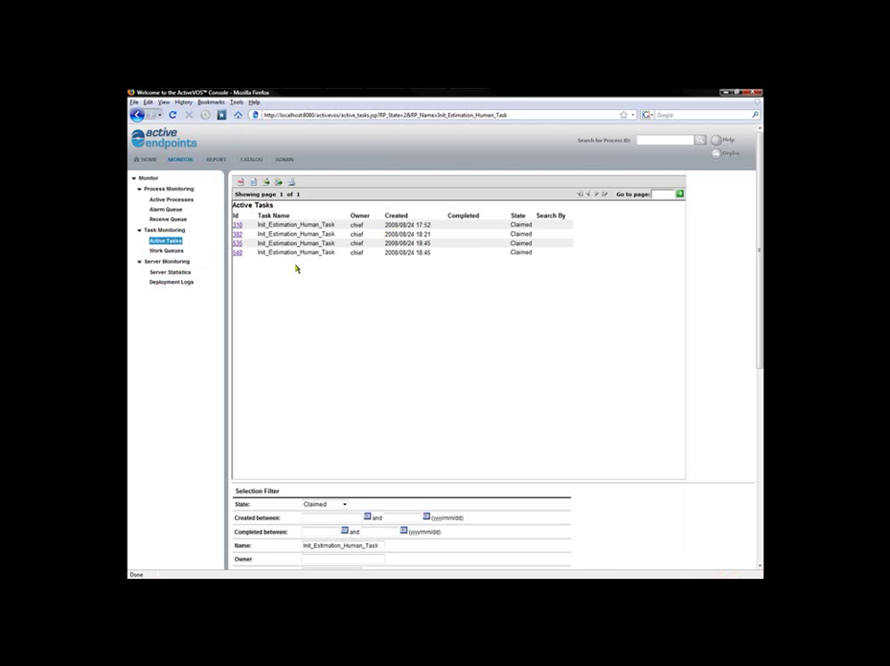
{"action": "left_click", "coordinate": [237, 252]}
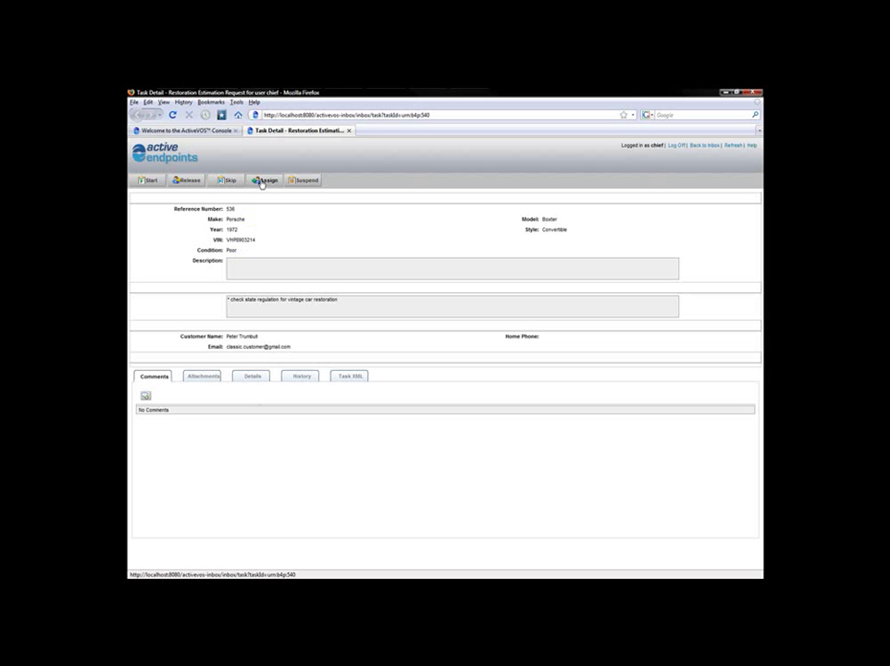
{"action": "left_click", "coordinate": [151, 182]}
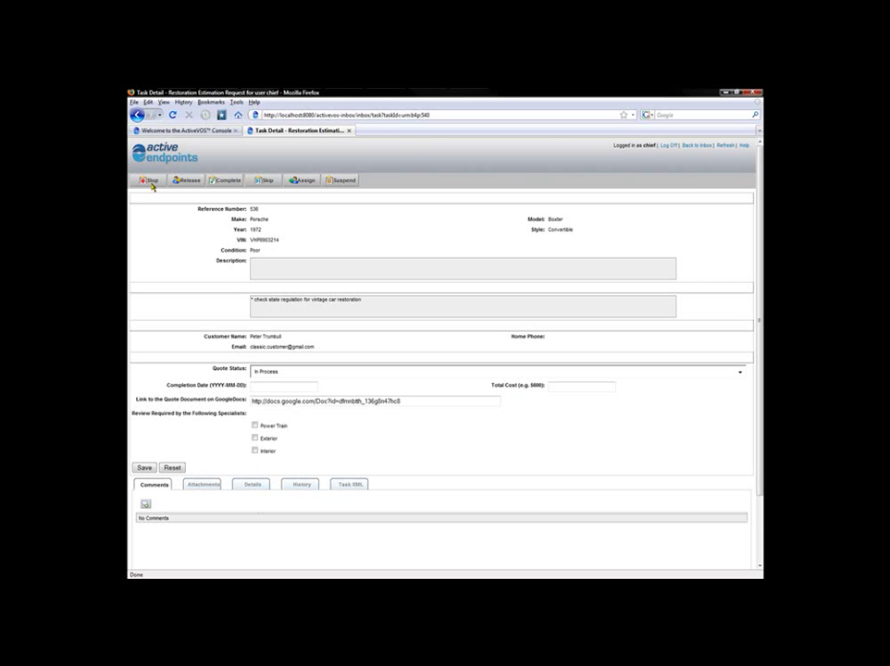
Return to the console and look through the reports list, active processes, active tasks and server statistics
{"action": "left_click", "coordinate": [185, 130]}
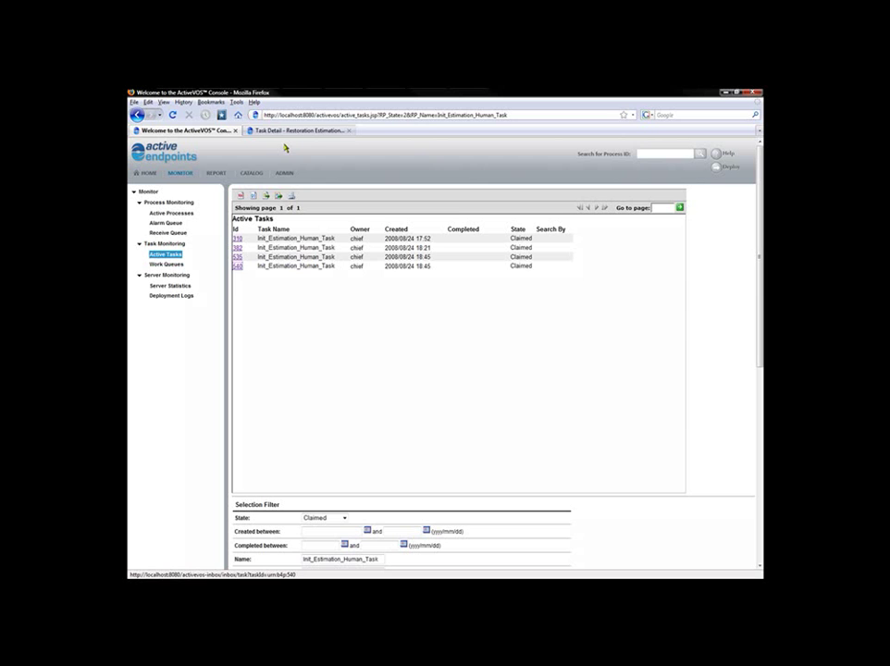
{"action": "left_click", "coordinate": [218, 173]}
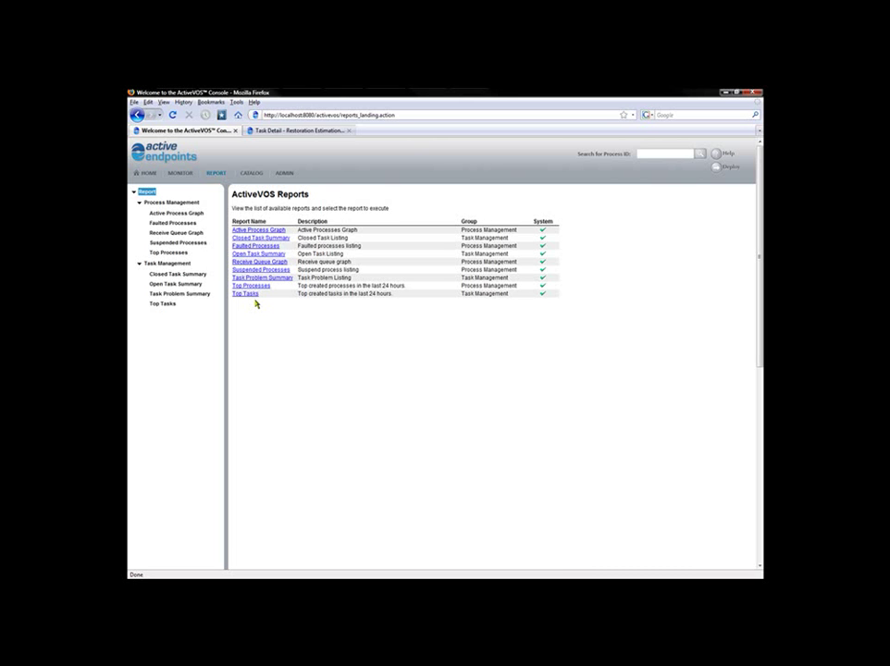
{"action": "left_click", "coordinate": [179, 172]}
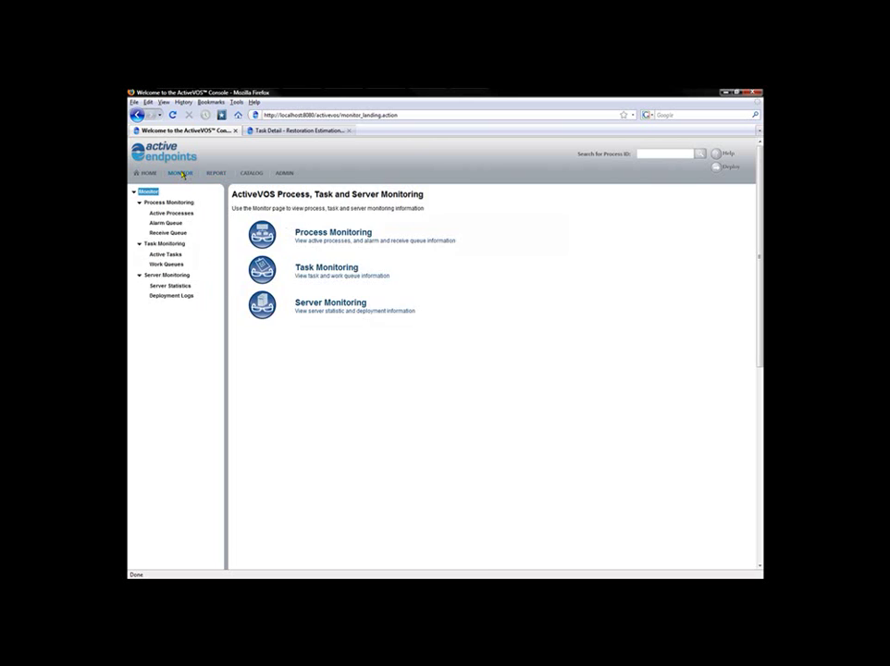
{"action": "left_click", "coordinate": [181, 214]}
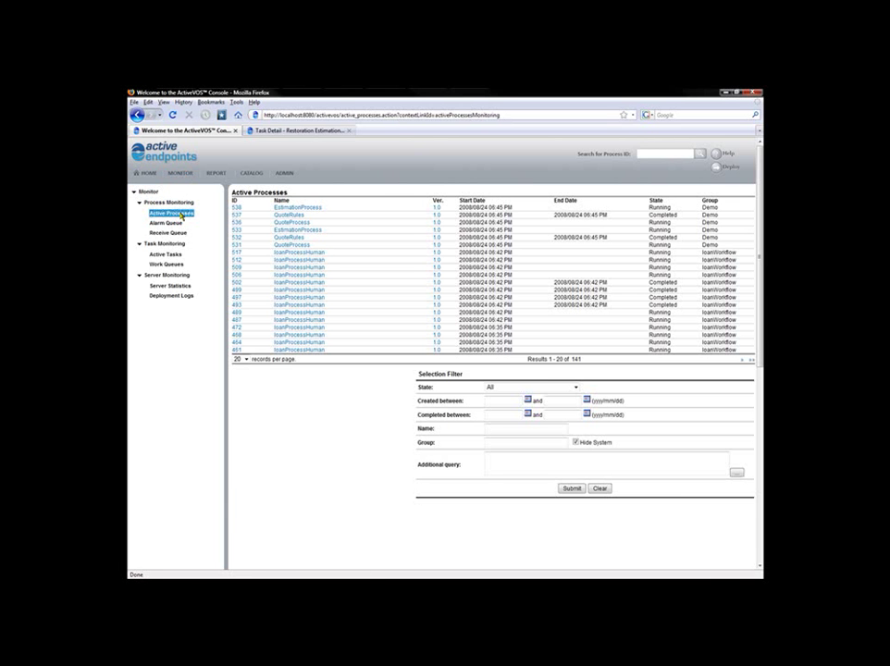
{"action": "left_click", "coordinate": [171, 255]}
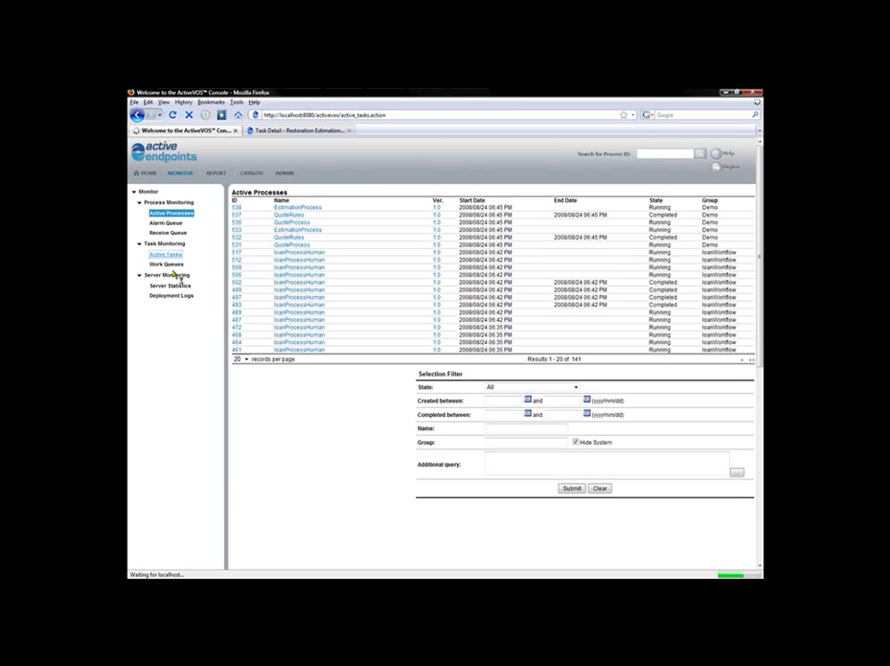
{"action": "left_click", "coordinate": [172, 286]}
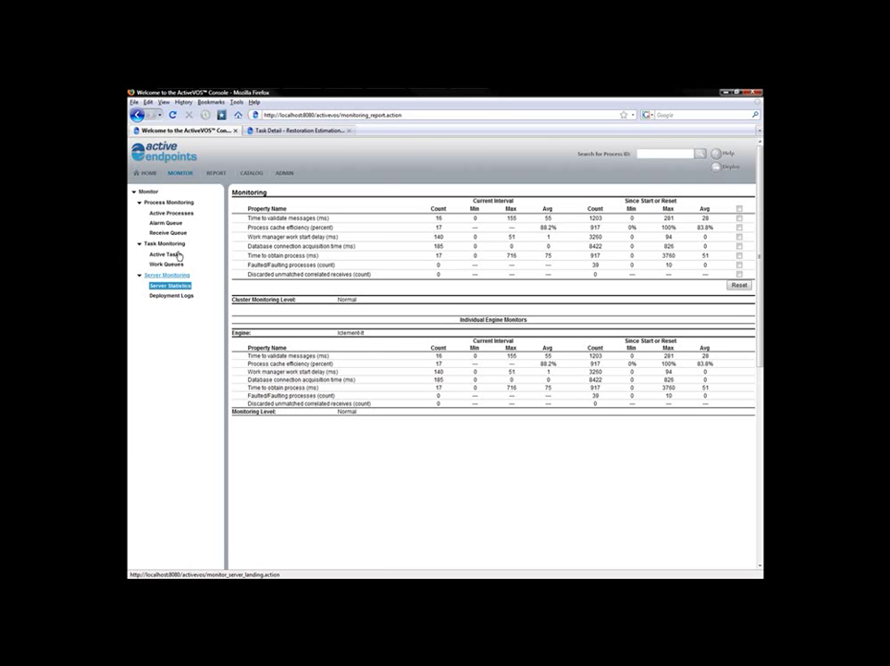
Filter the active processes to those in the Faulted state
{"action": "left_click", "coordinate": [177, 217]}
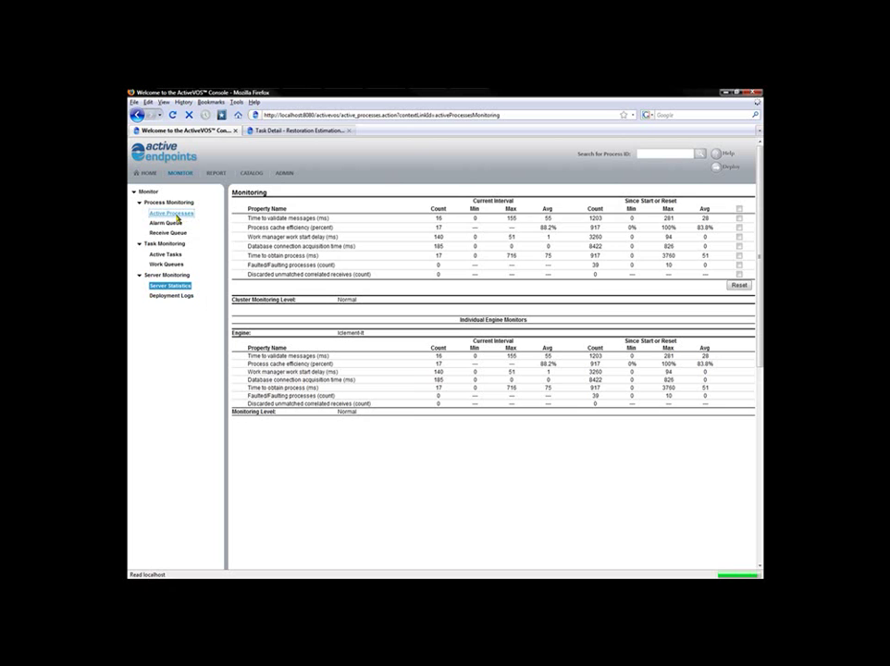
{"action": "left_click", "coordinate": [537, 389]}
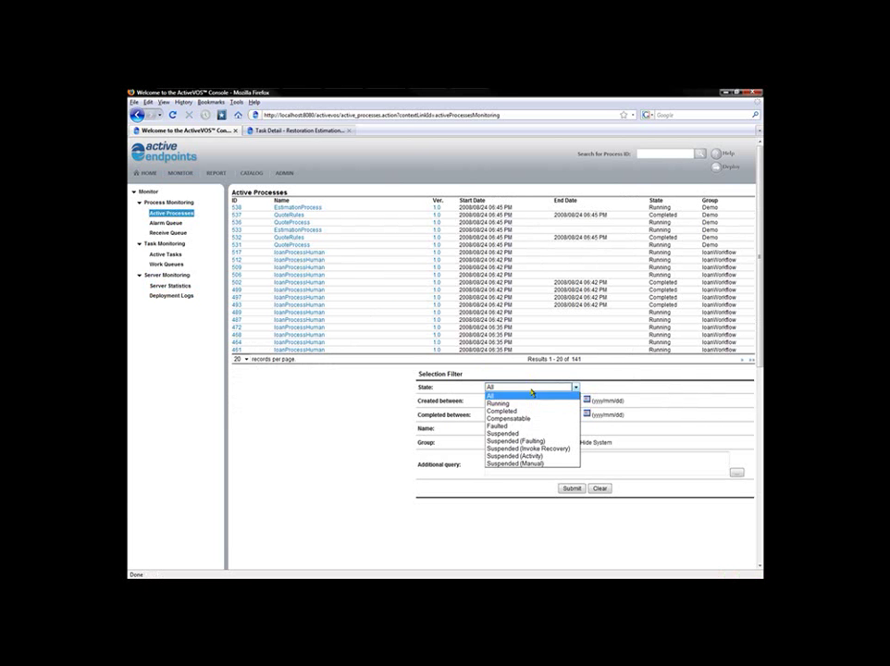
{"action": "left_click", "coordinate": [512, 423]}
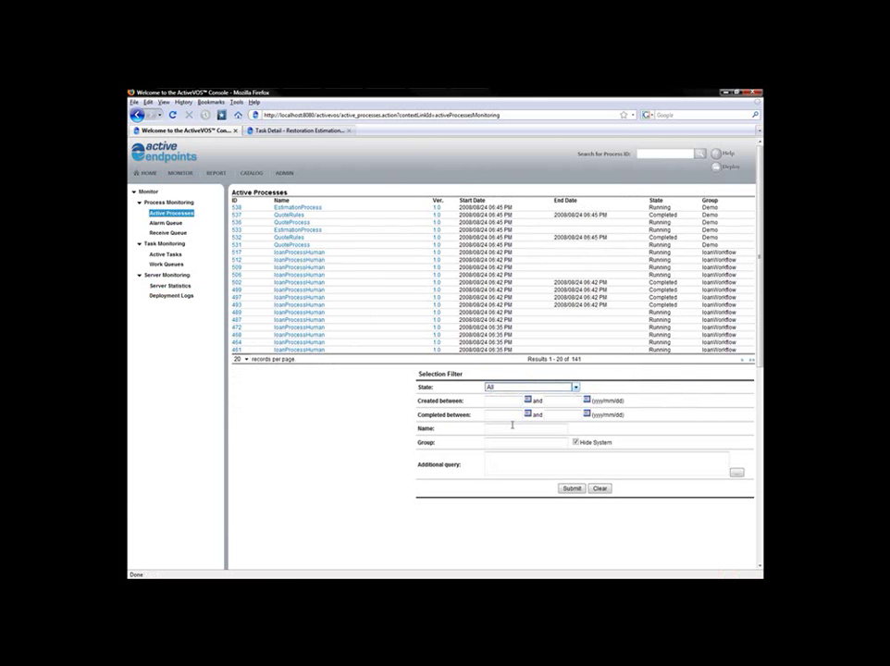
{"action": "left_click", "coordinate": [573, 488]}
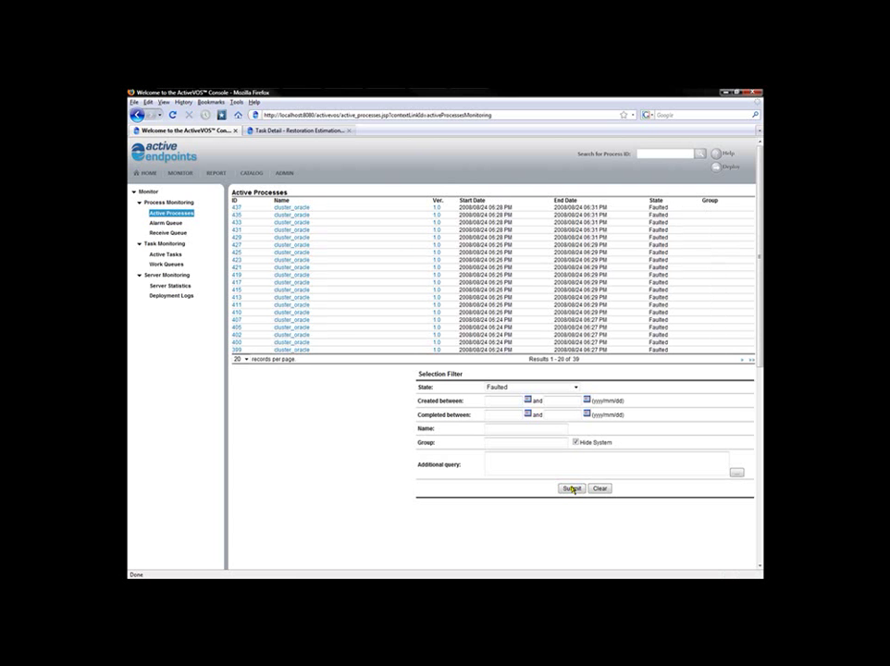
Open faulted cluster_oracle process 437 and inspect the terminated onAlarm entry in its execution log
{"action": "left_click", "coordinate": [291, 212]}
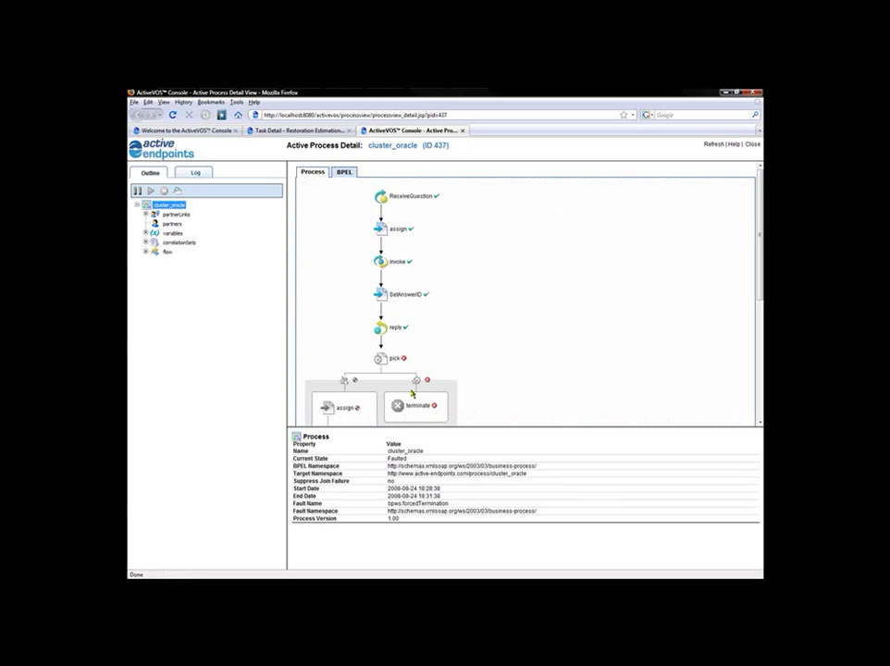
{"action": "left_click", "coordinate": [195, 173]}
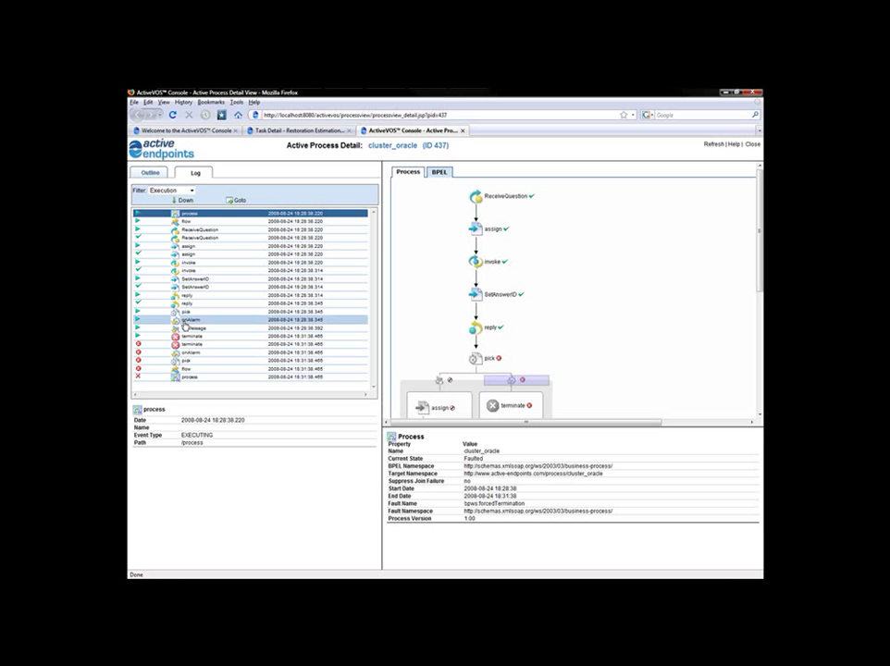
{"action": "left_click", "coordinate": [185, 353]}
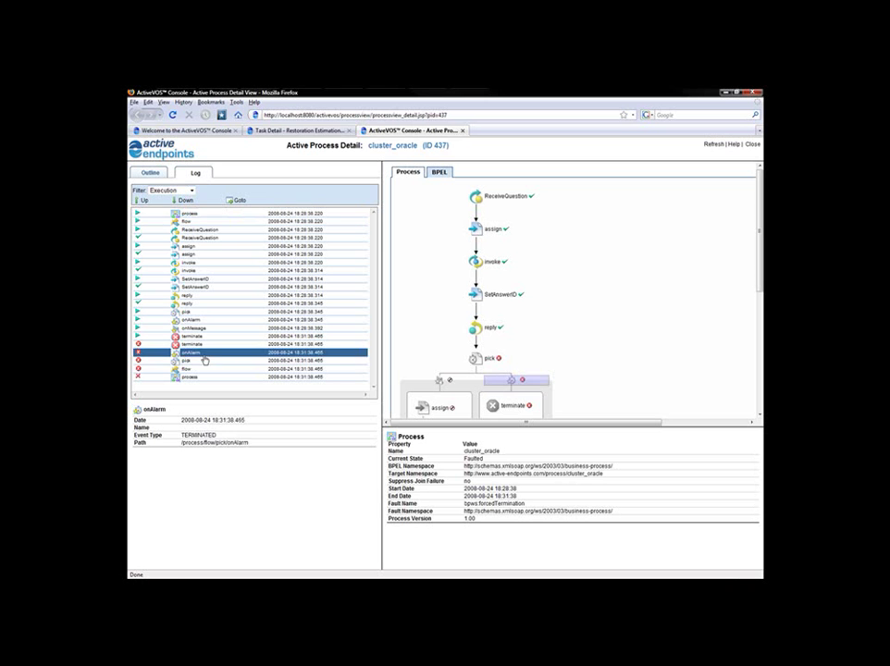